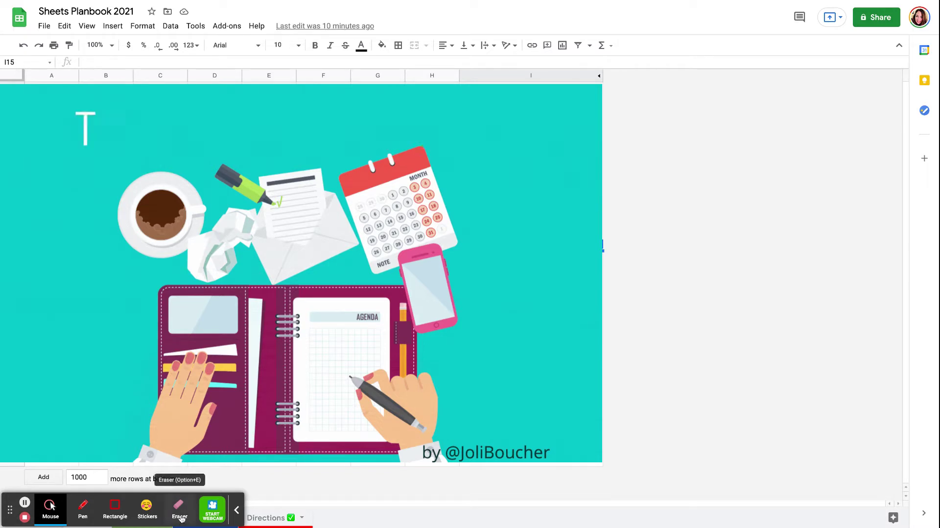
Step: Open the Insert menu on the Teacher Planbook Cover sheet
click(236, 510)
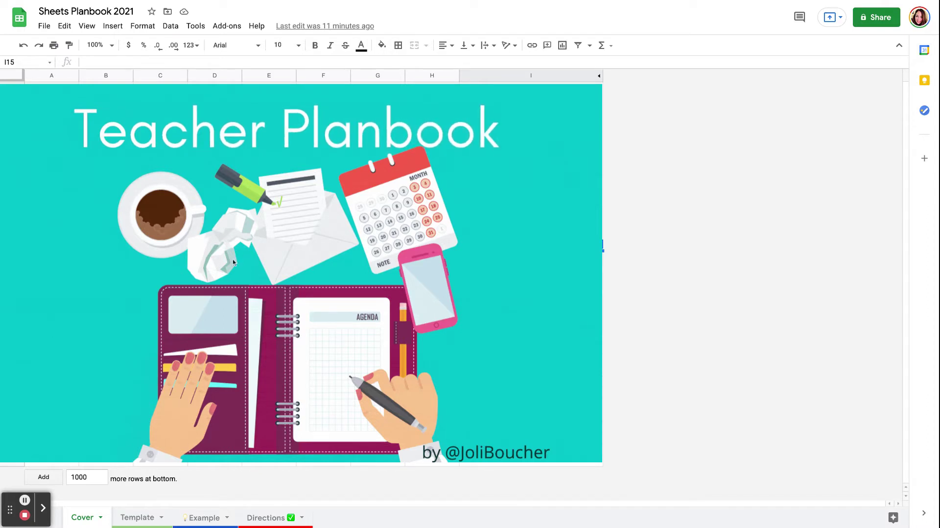
Step: Look over the Insert > Image options, then switch to the Template sheet's weekly grid
click(112, 25)
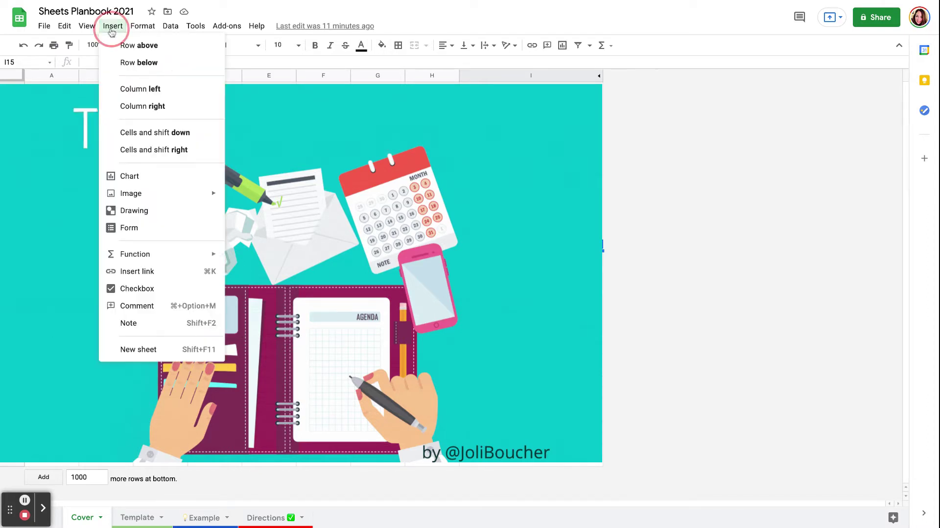
mouse_move(147, 195)
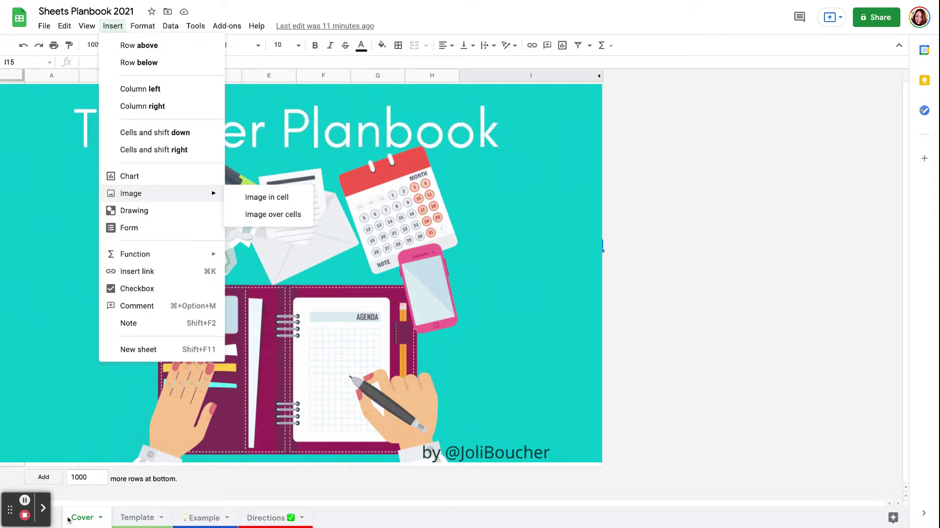
click(138, 517)
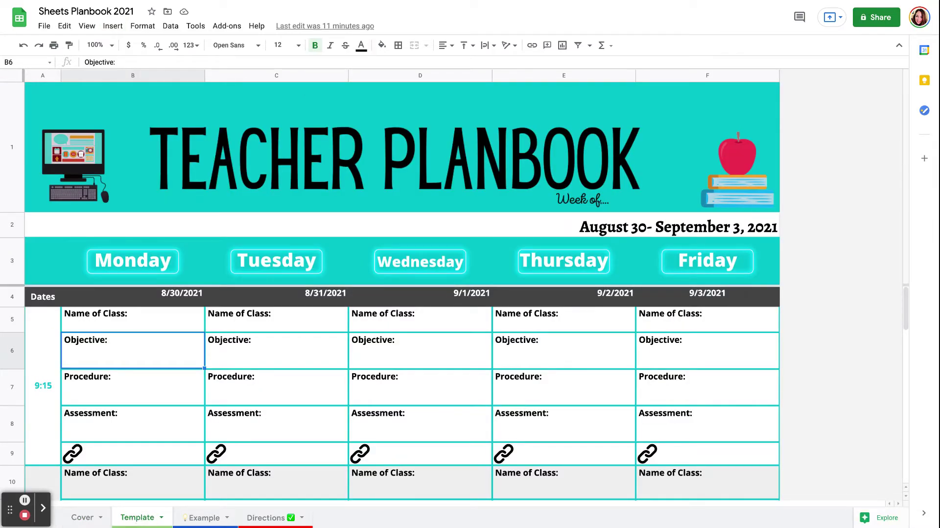
click(204, 517)
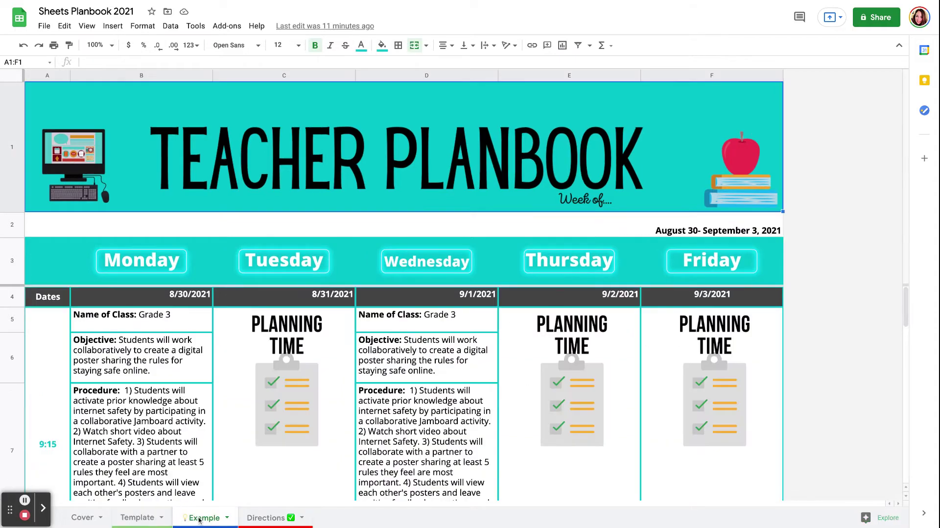
click(259, 519)
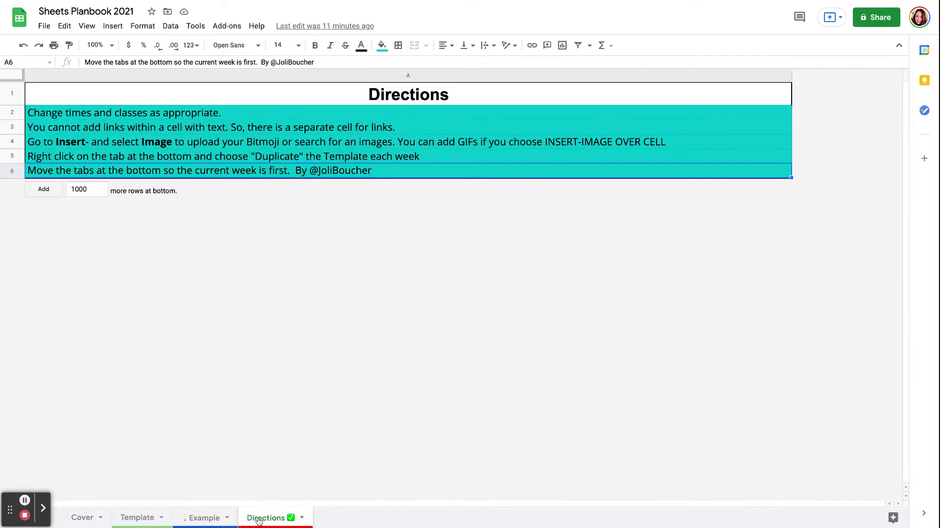
click(138, 518)
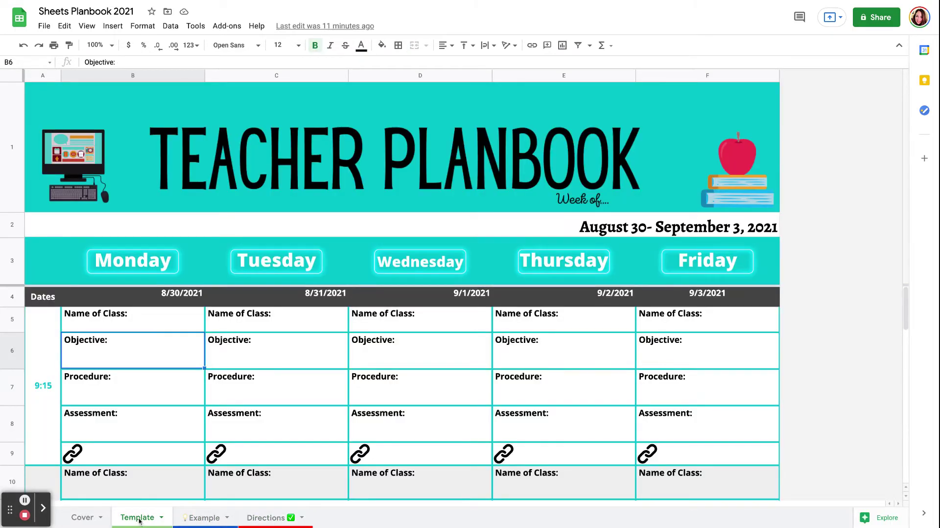
click(257, 172)
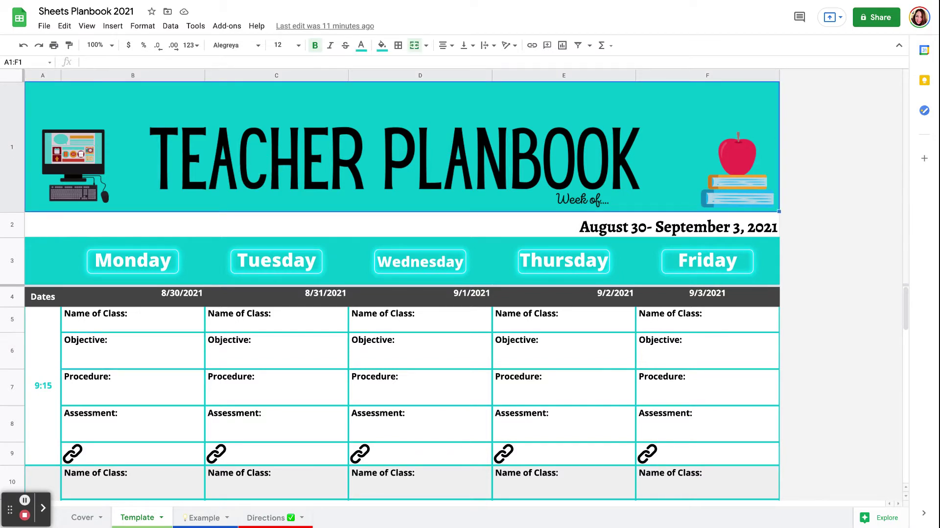
click(112, 26)
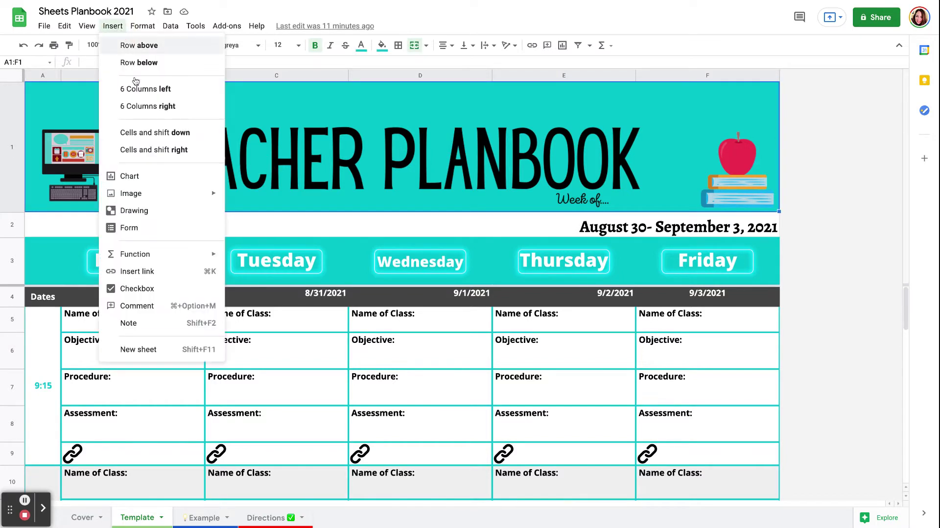
mouse_move(205, 205)
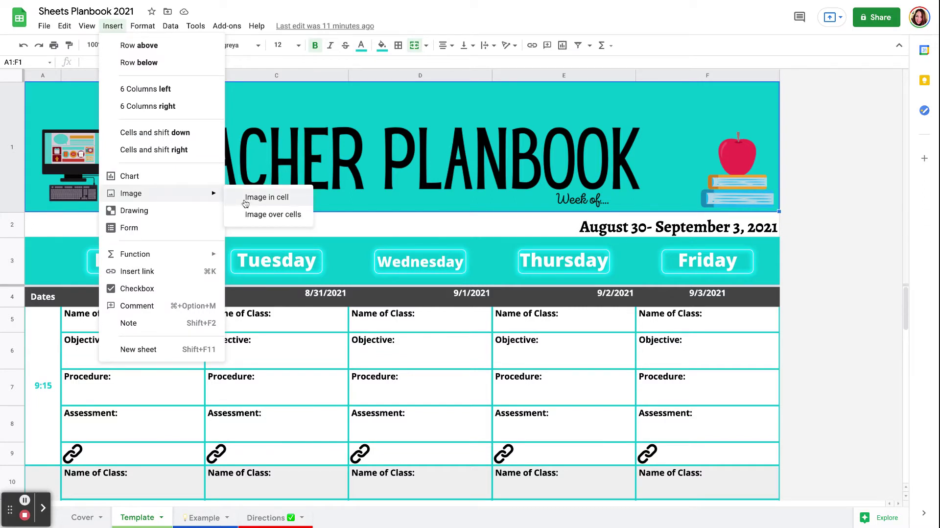
click(257, 115)
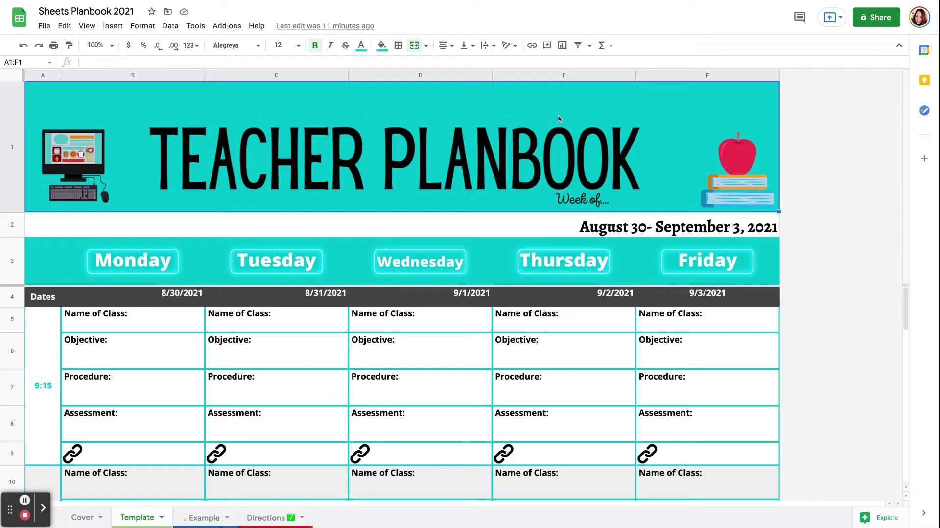
drag(118, 356, 676, 351)
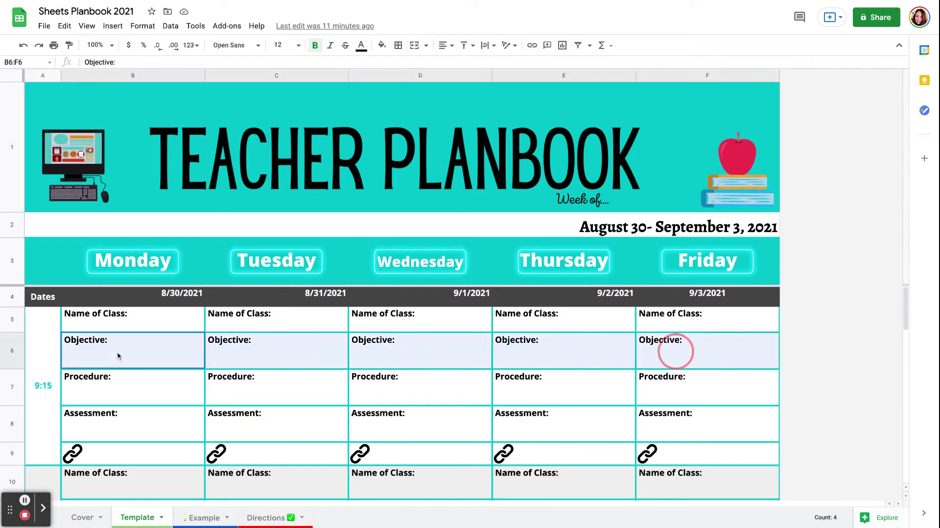
click(142, 25)
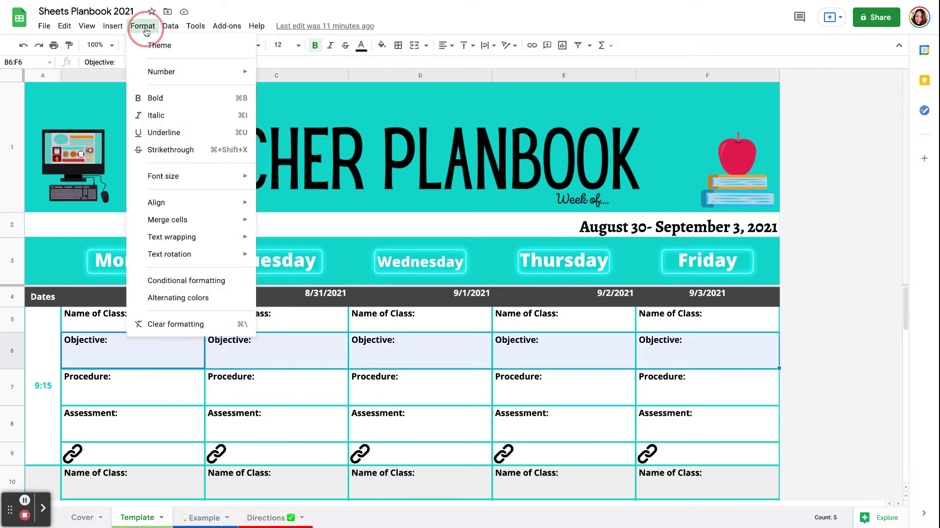
mouse_move(178, 225)
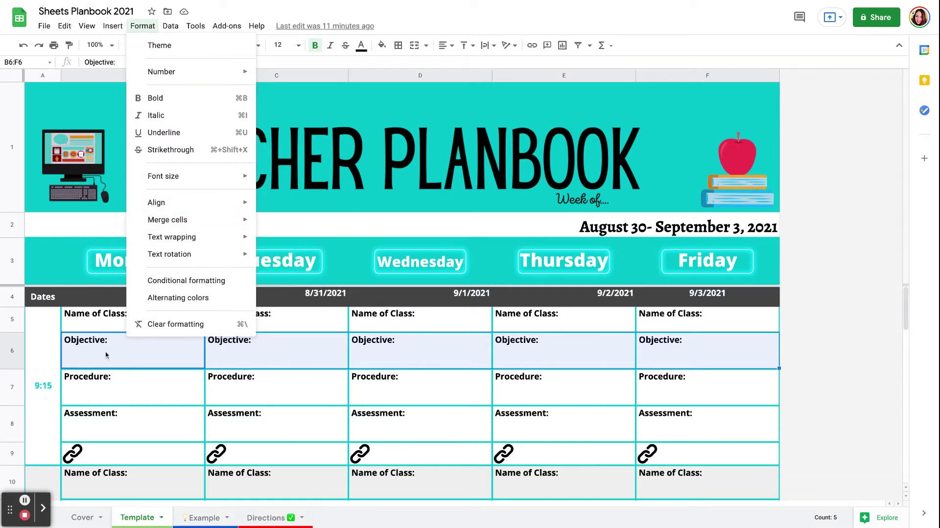
click(83, 356)
click(91, 323)
click(91, 352)
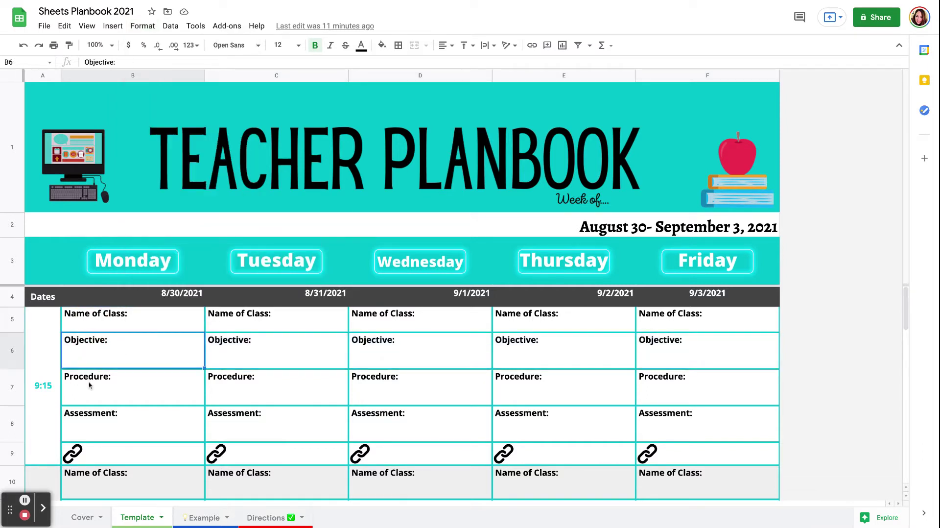
click(90, 388)
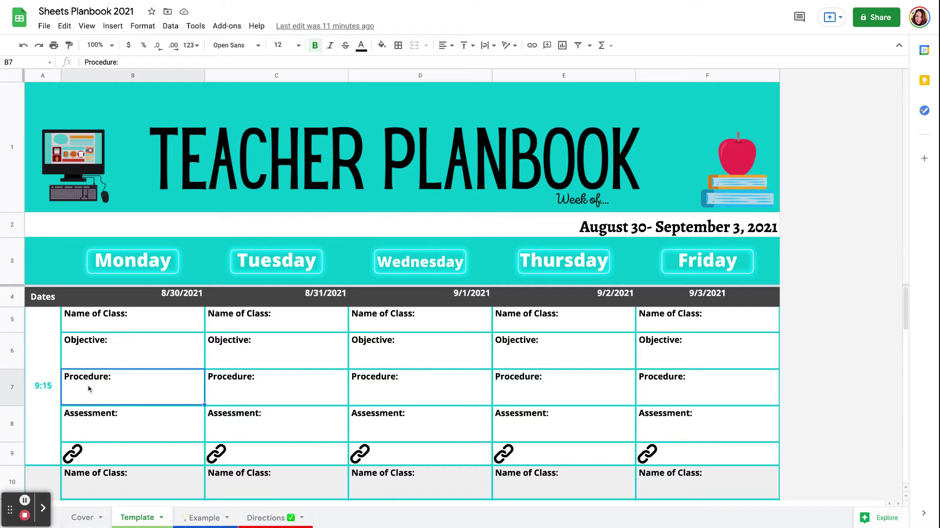
click(76, 431)
click(91, 447)
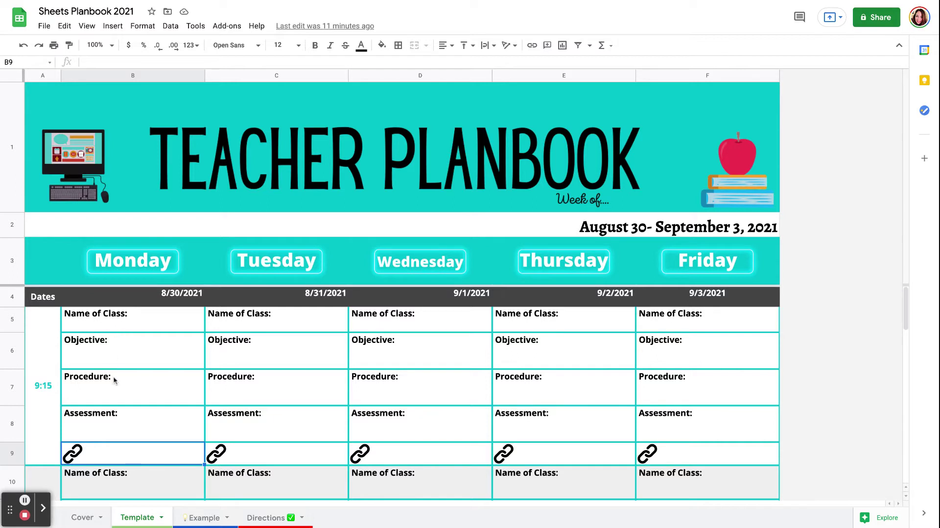
click(113, 436)
click(109, 453)
click(201, 517)
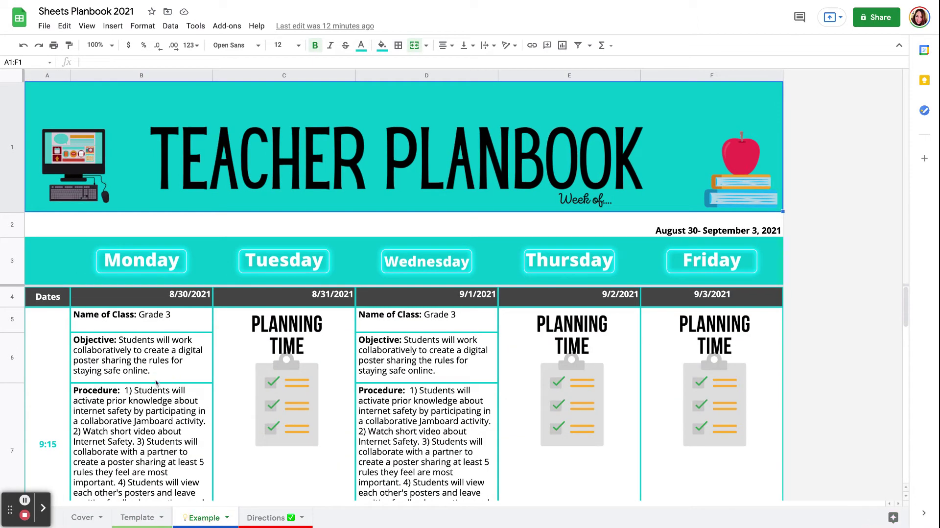
scroll(156, 382, down, 1)
scroll(155, 382, up, 1)
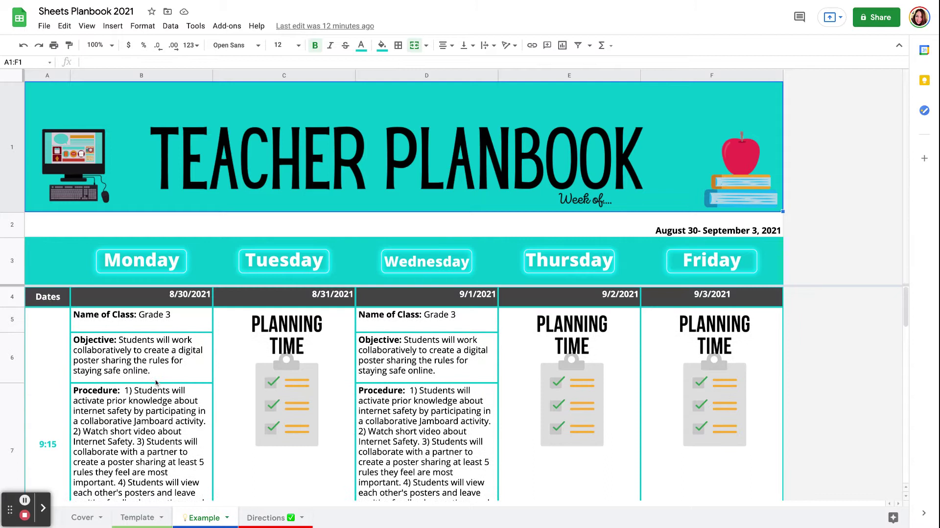
click(173, 300)
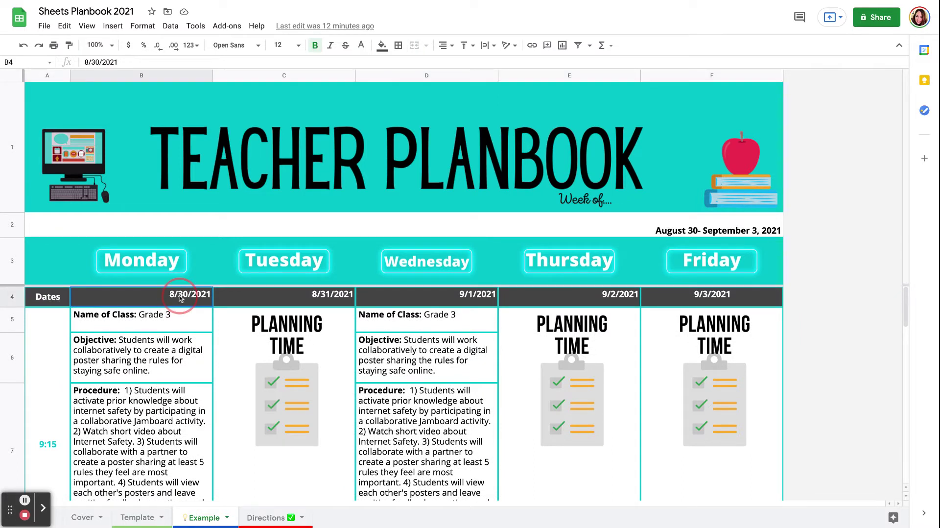
double_click(178, 298)
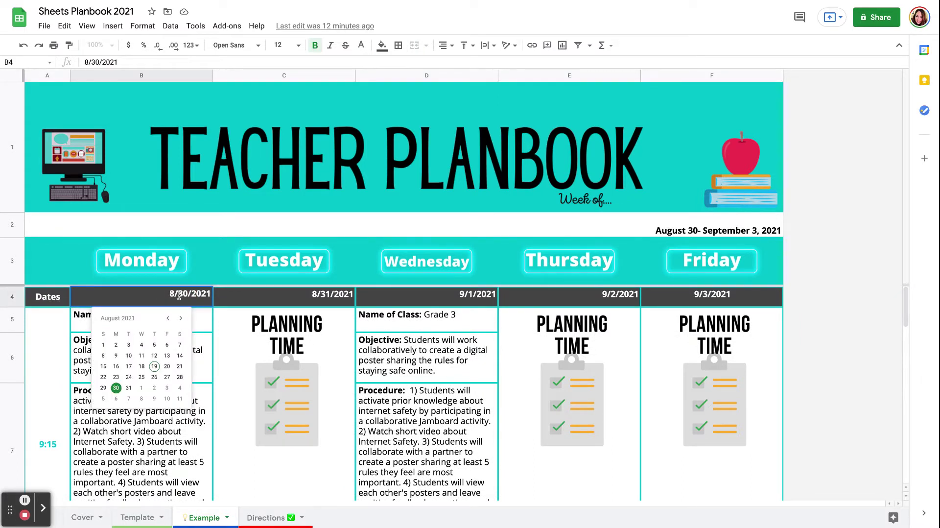
click(295, 360)
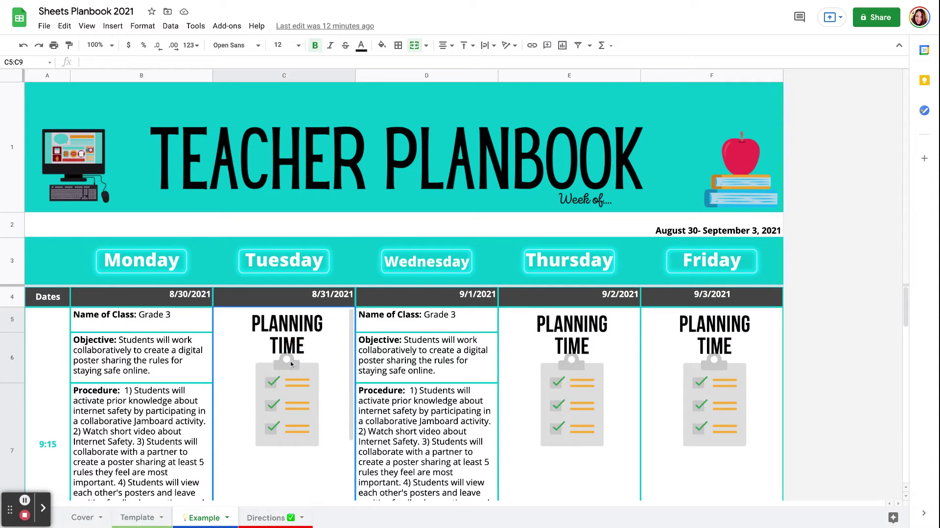
click(153, 360)
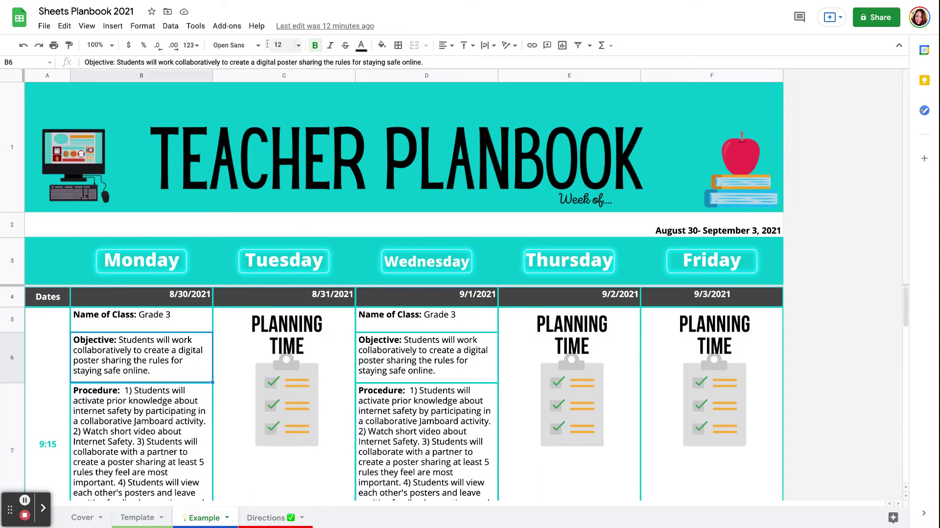
click(249, 45)
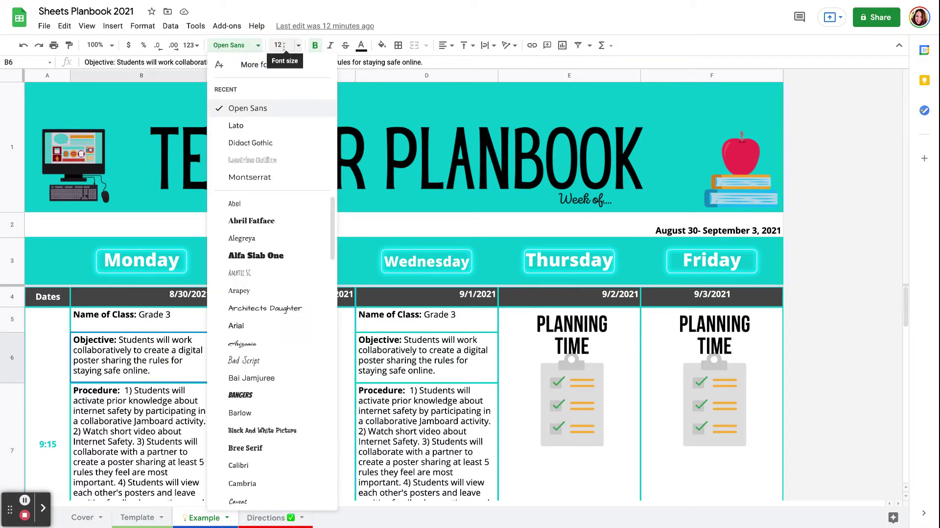
click(455, 370)
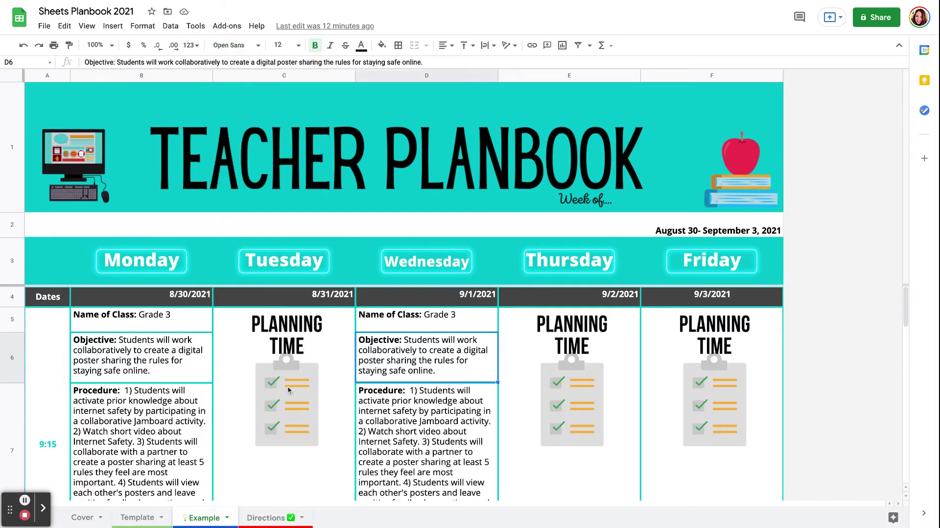
scroll(287, 386, down, 5)
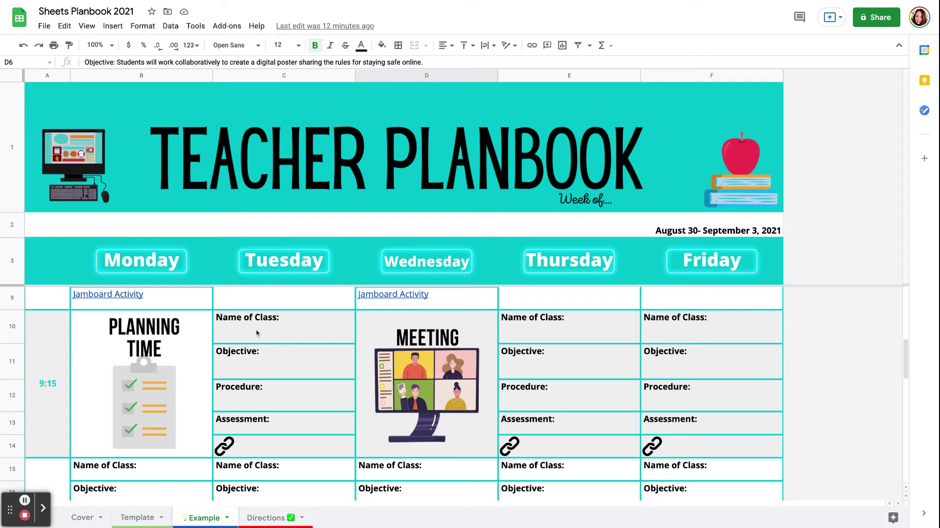
Step: Merge C10:C11 vertically on the Example sheet, undo the merge, and return to Template
right_click(257, 333)
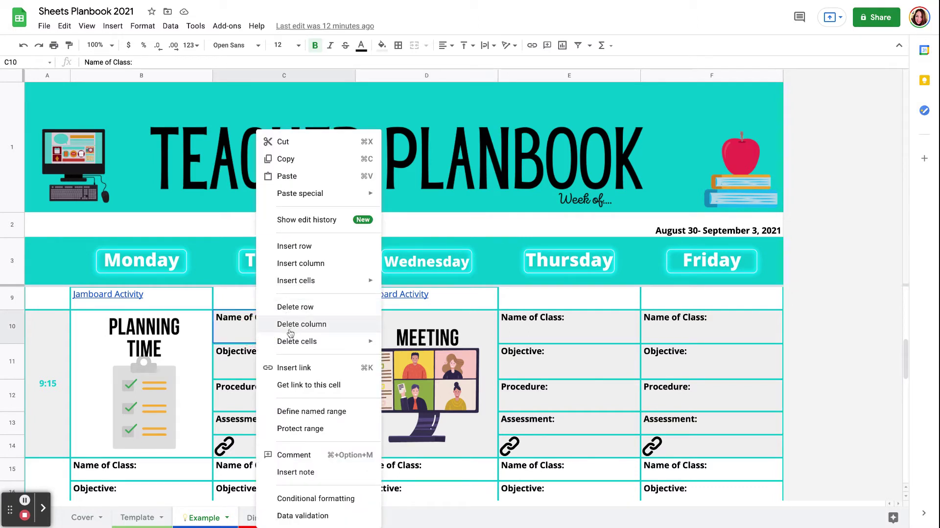
click(235, 339)
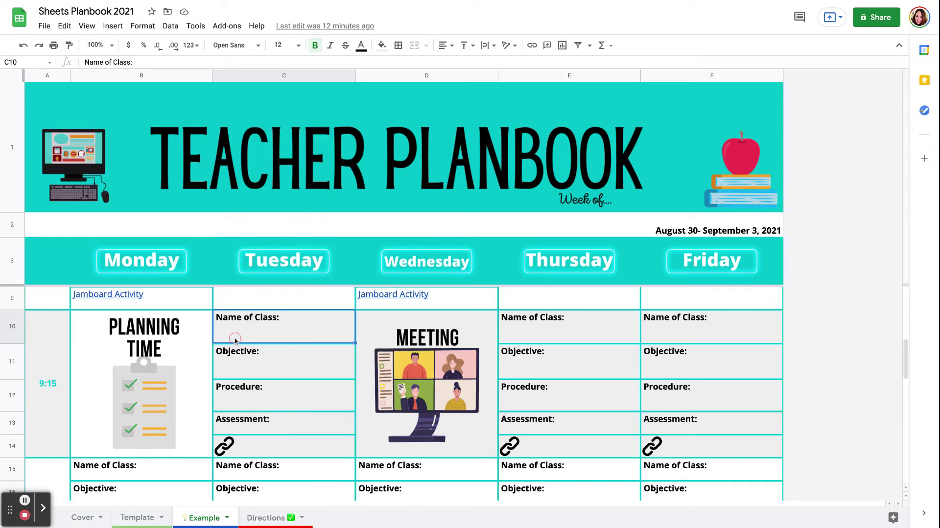
drag(235, 339, 263, 367)
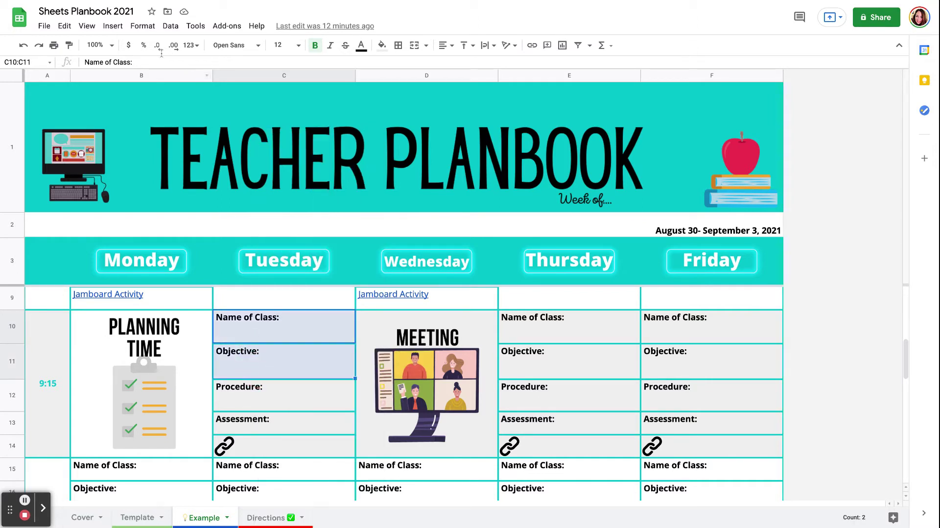
click(143, 26)
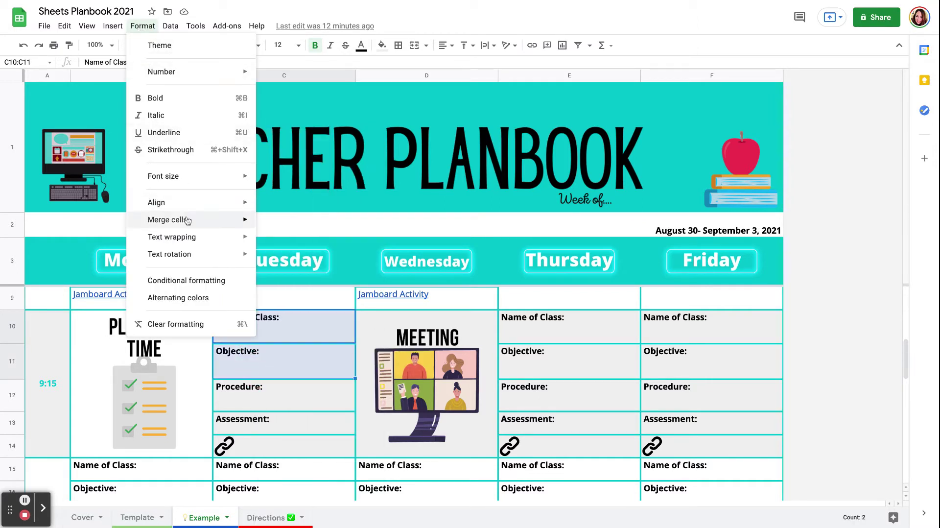
mouse_move(188, 220)
click(319, 262)
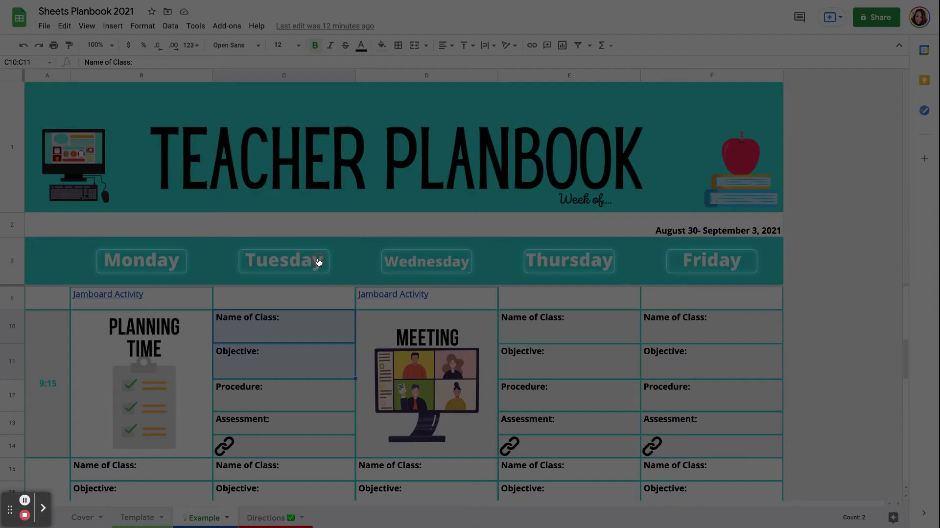
click(605, 288)
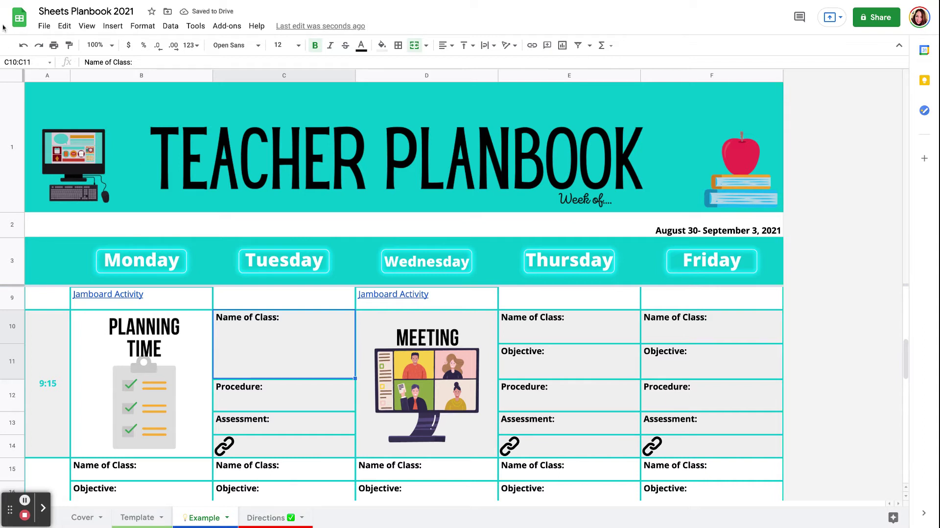
click(24, 47)
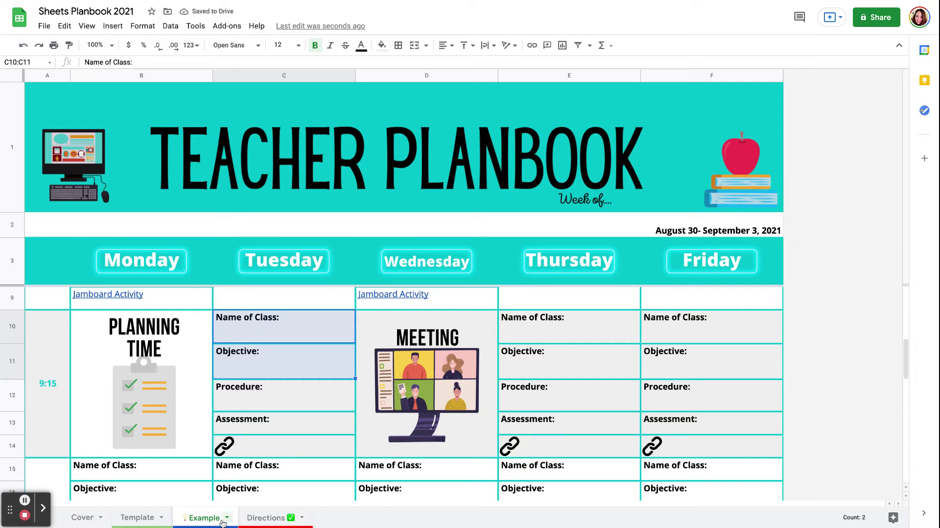
click(137, 518)
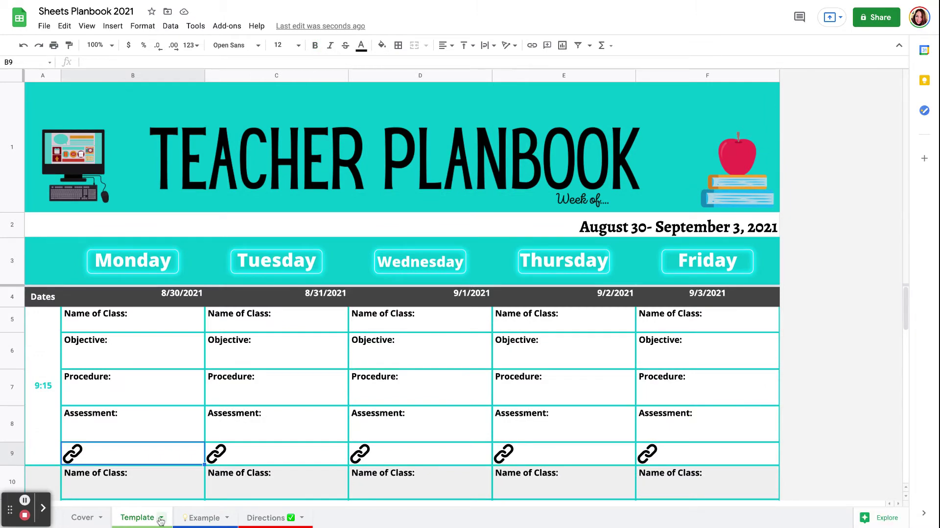
Step: Duplicate the Template sheet, rename 'Copy of Template' to 'Week 1', and open it
click(160, 518)
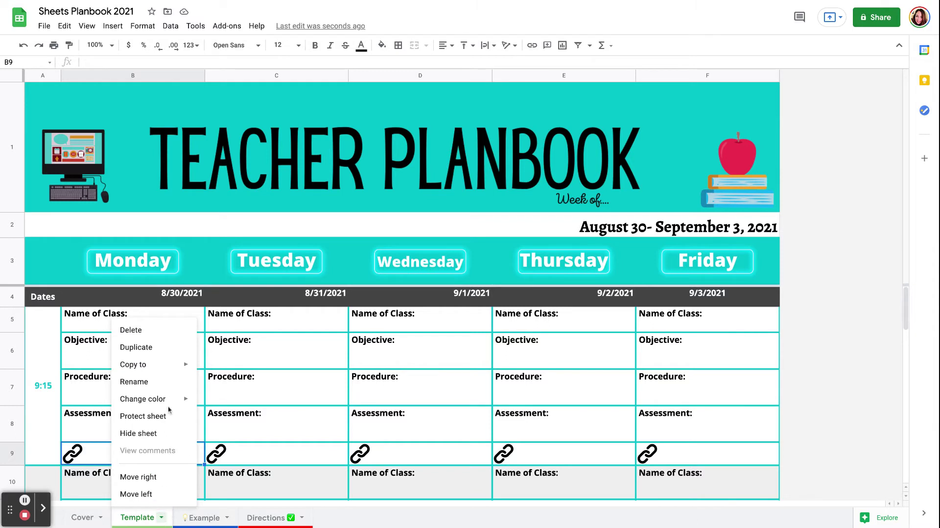
click(151, 349)
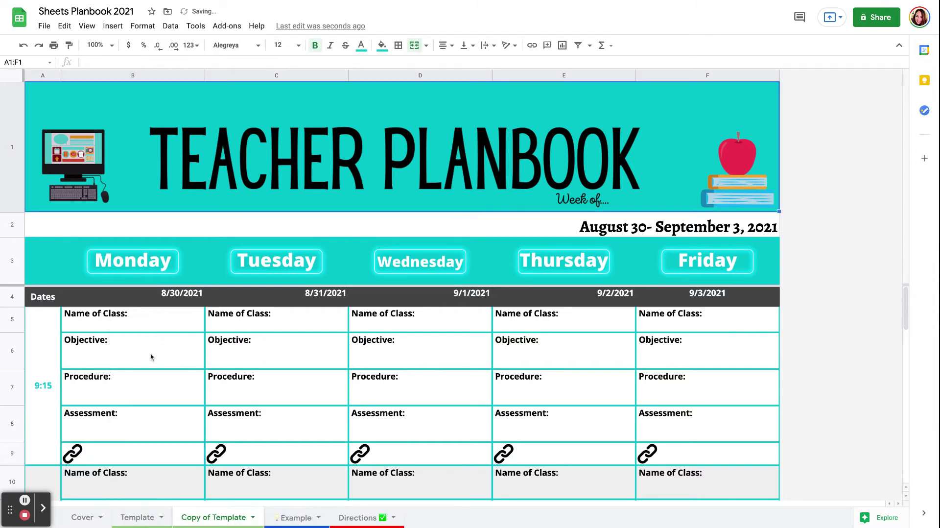
click(254, 518)
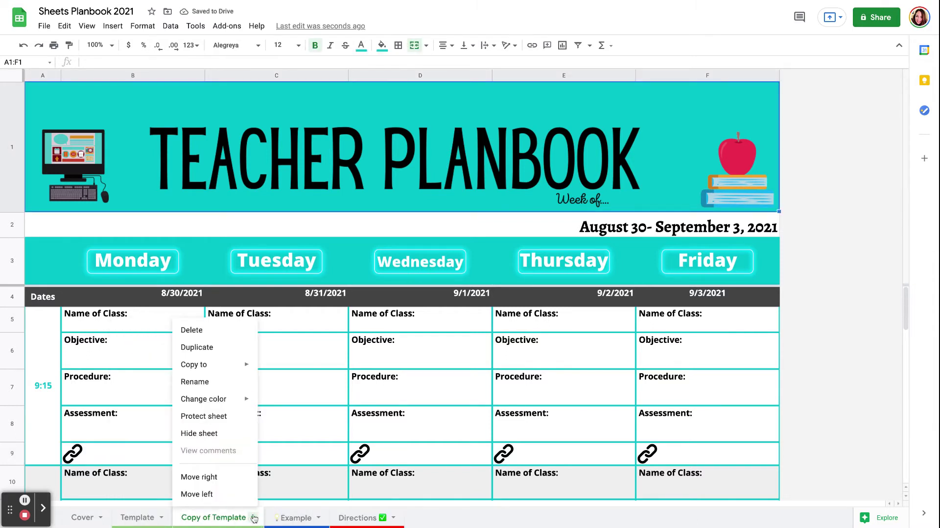
click(195, 382)
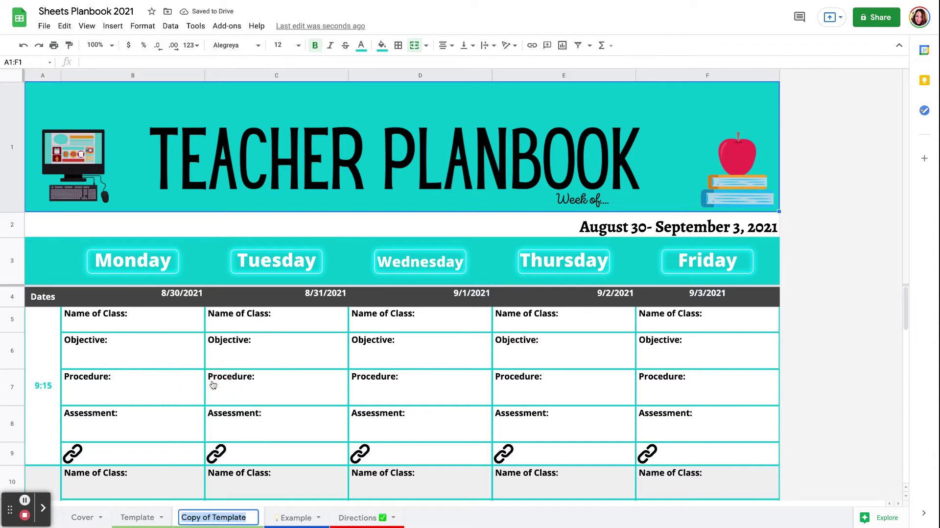
text(Week 1)
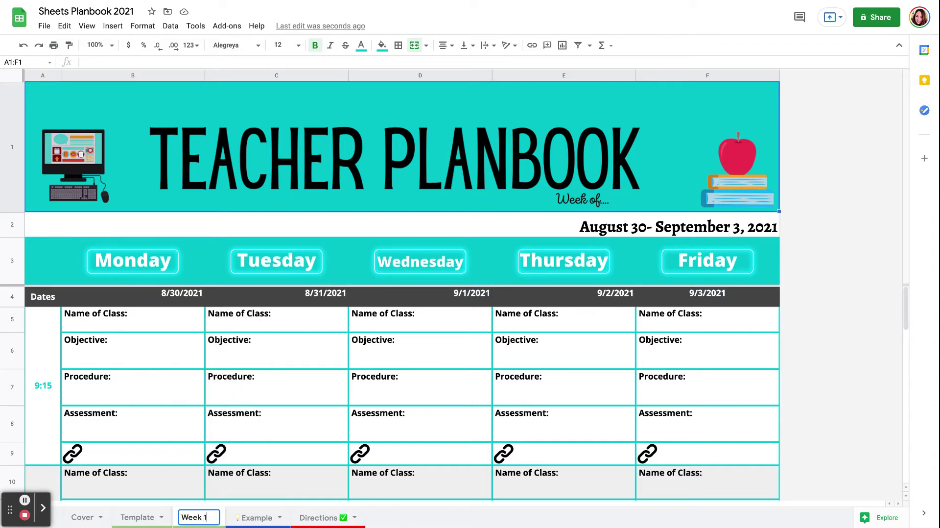
click(250, 517)
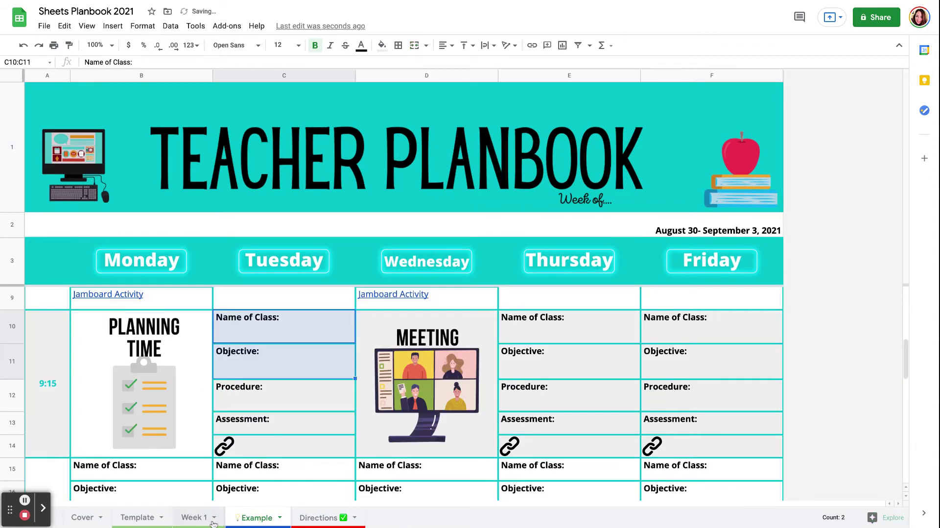
click(215, 522)
Step: Color the Week 1 sheet tab purple
click(213, 518)
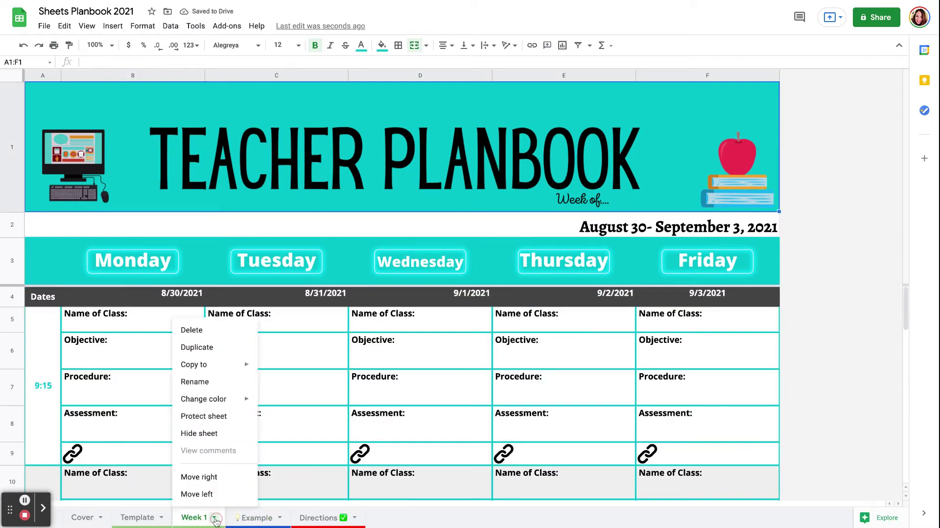
mouse_move(230, 400)
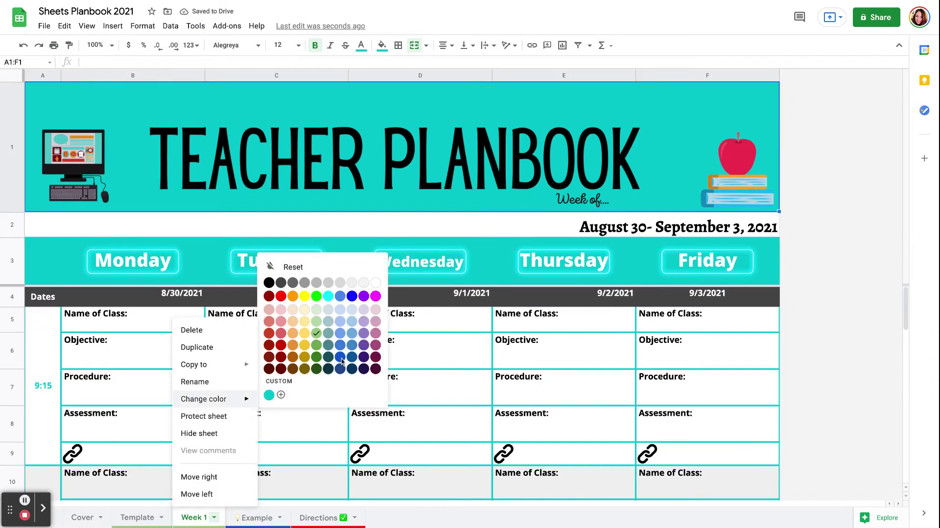
click(364, 347)
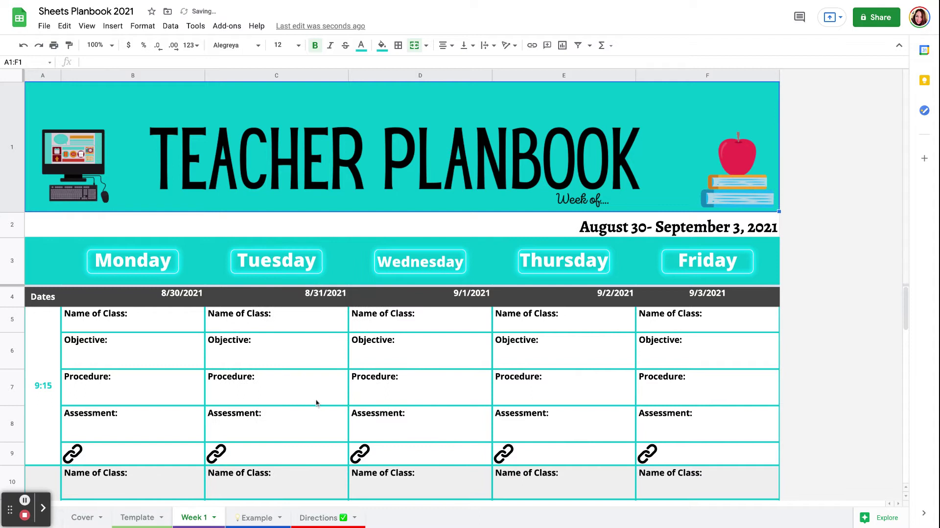
Step: Rename the Week 1 sheet to add a smiley emoji after '1'
click(214, 521)
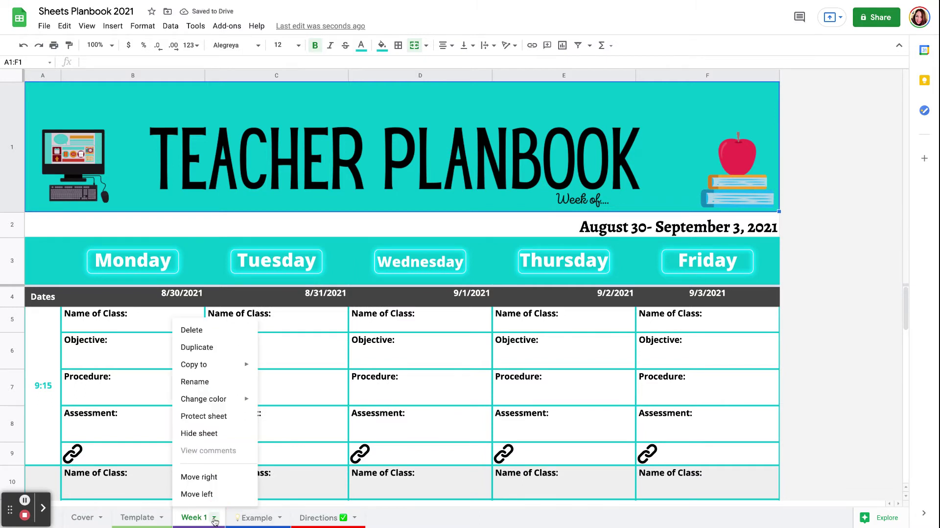
click(210, 385)
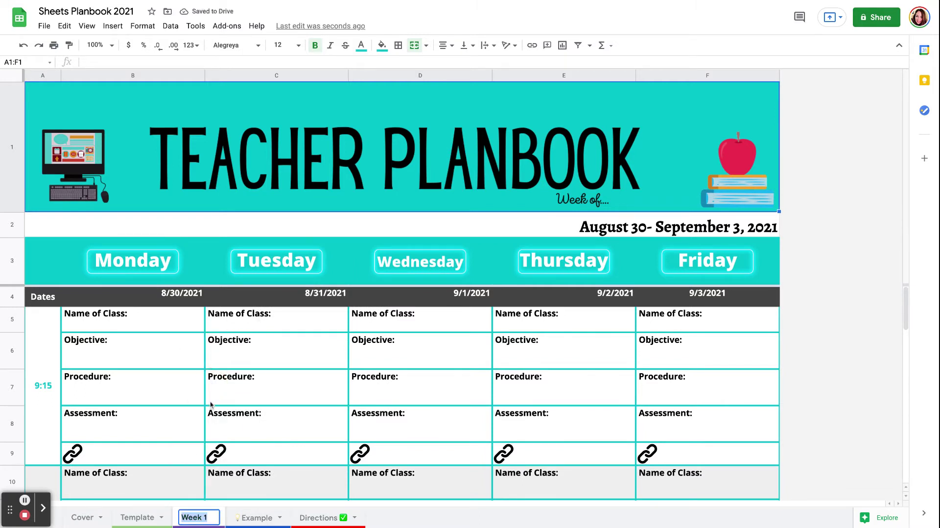
click(211, 519)
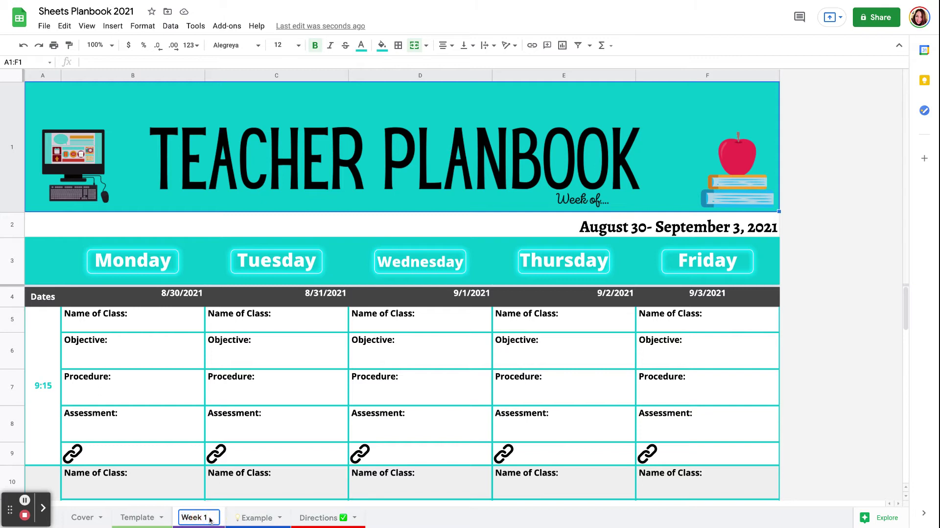
click(210, 519)
click(251, 517)
Step: Duplicate the Week 1 sheet and move Week 1 and its copy ahead of Template
click(214, 518)
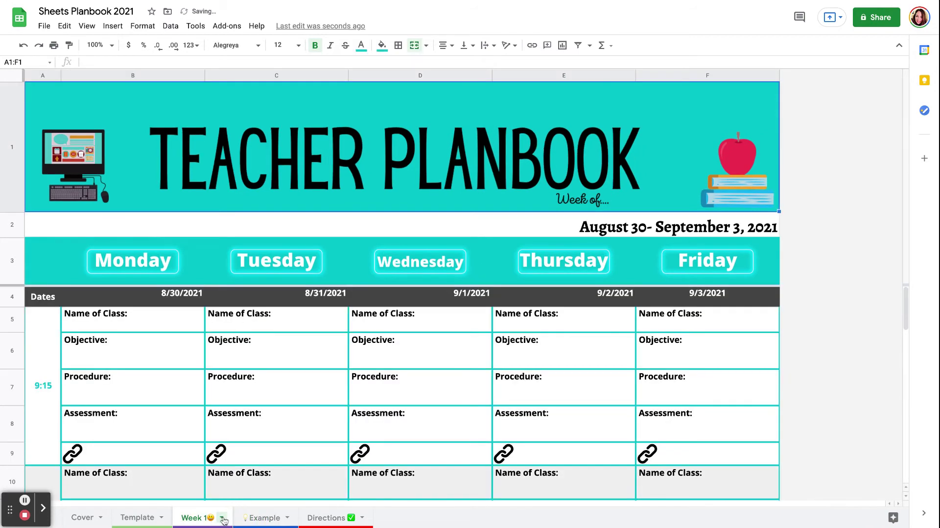
click(222, 518)
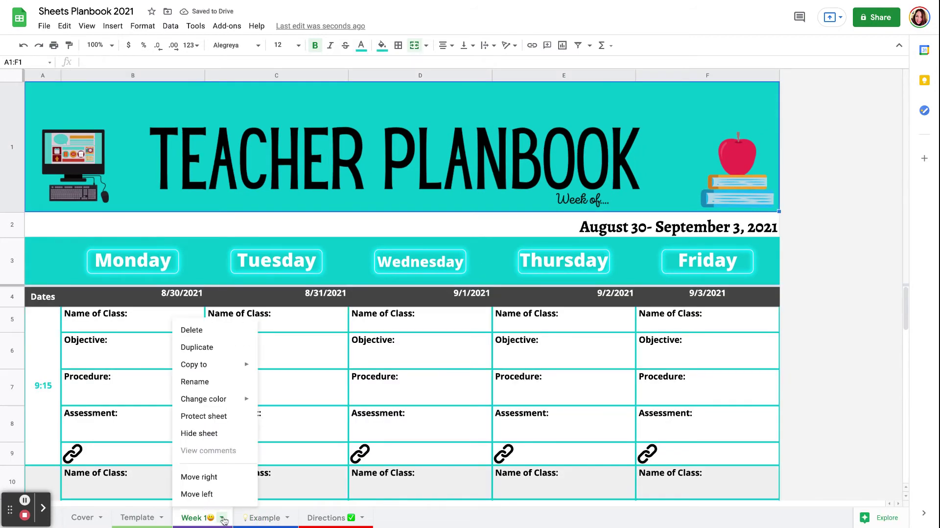
click(210, 348)
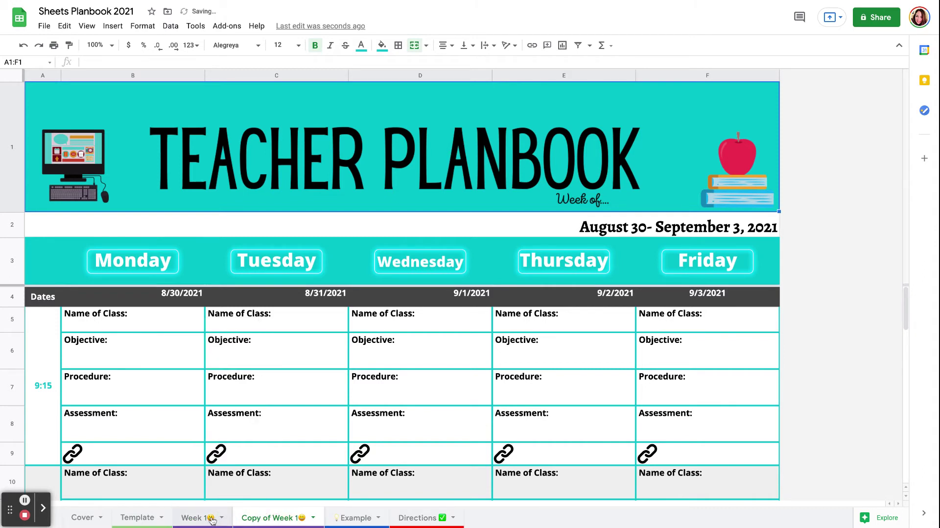
drag(207, 519, 147, 518)
drag(269, 519, 210, 518)
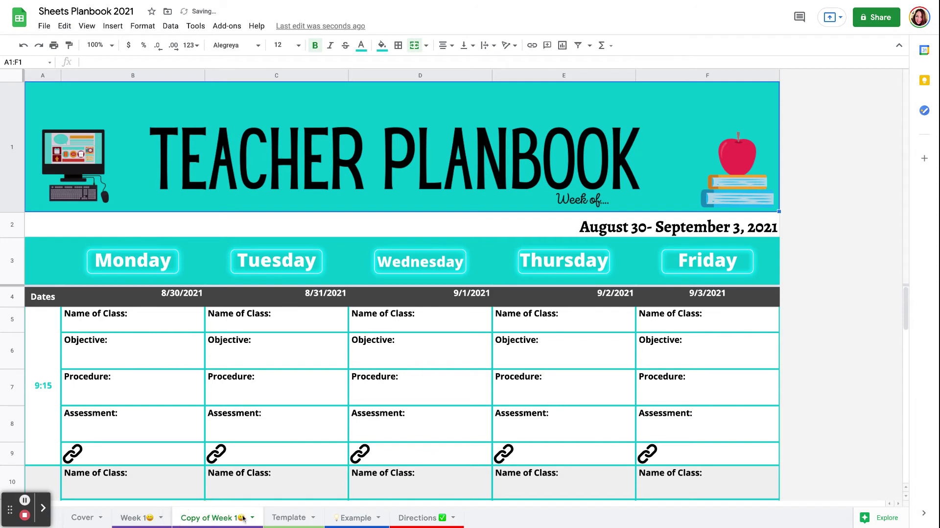
Step: Rename the copied sheet to 'Week 2'
click(252, 518)
click(211, 386)
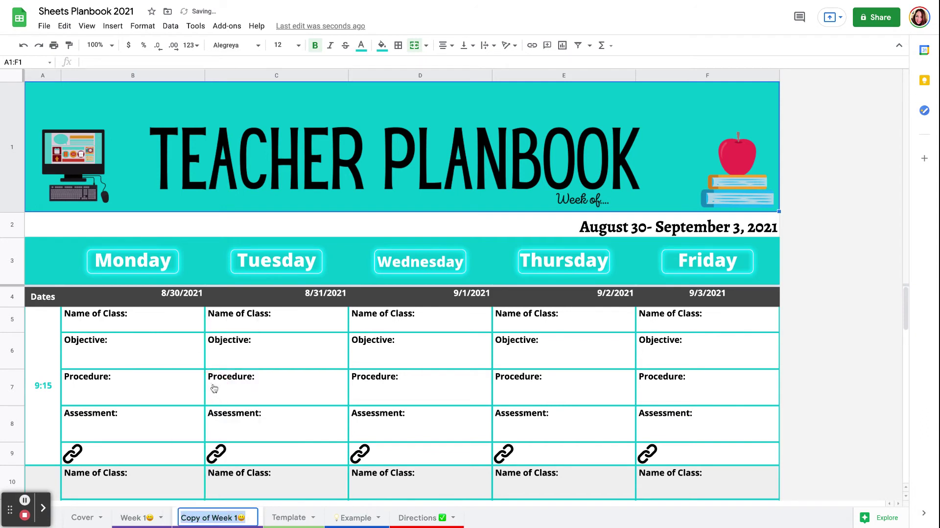
text(Week 2)
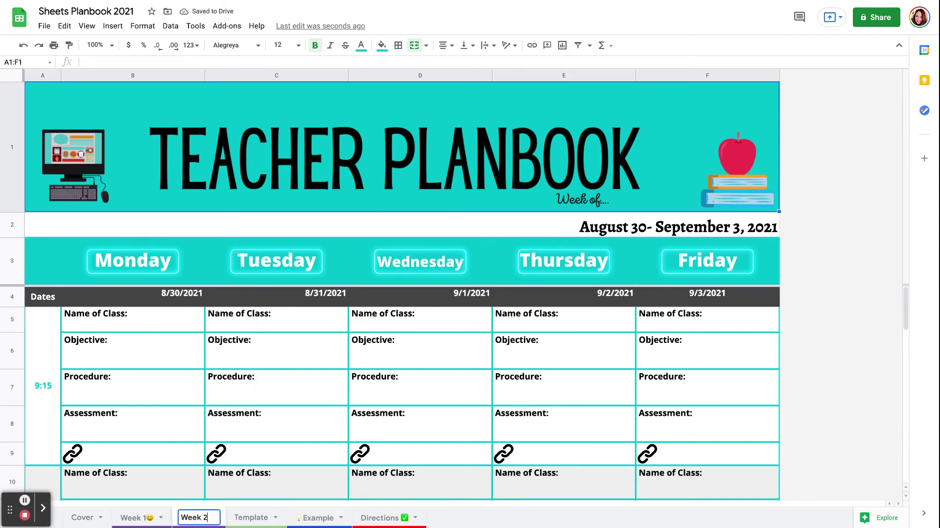
click(244, 518)
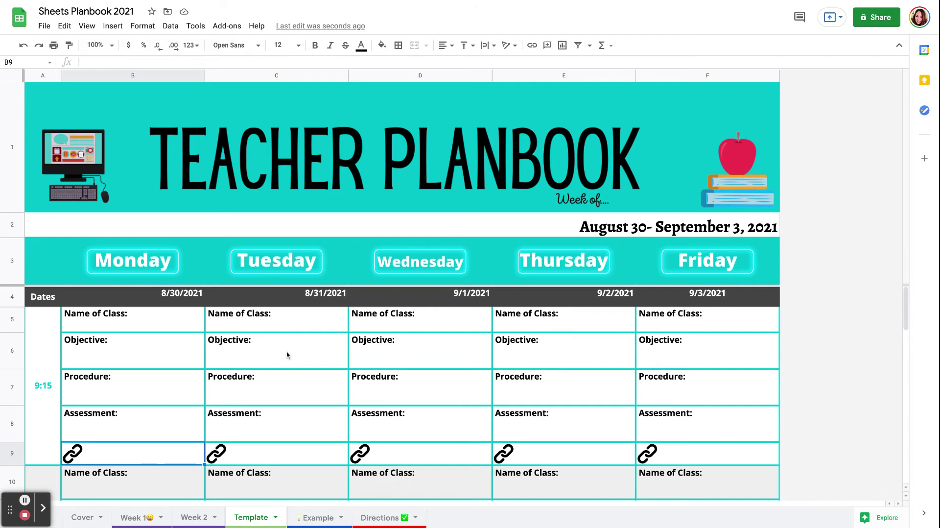
Step: Change link sharing to 'Anyone with the link' with Viewer access
click(895, 23)
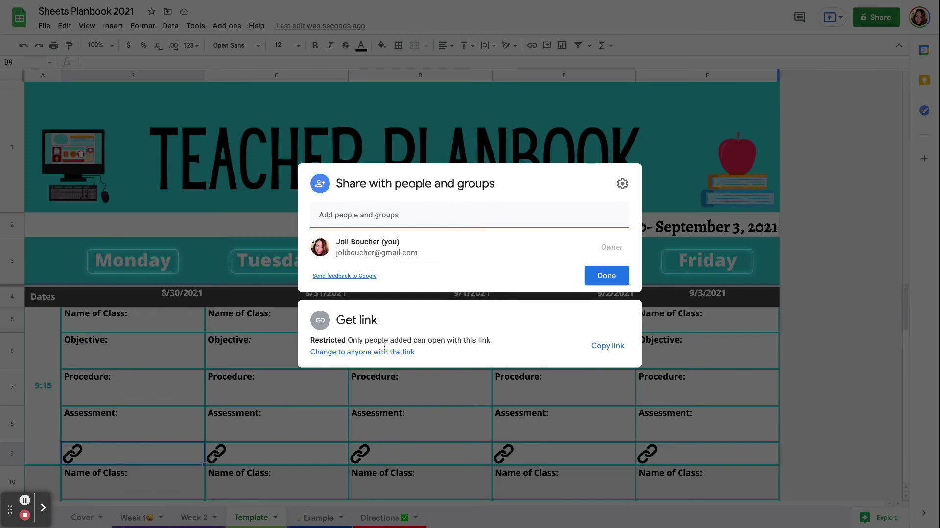
click(384, 352)
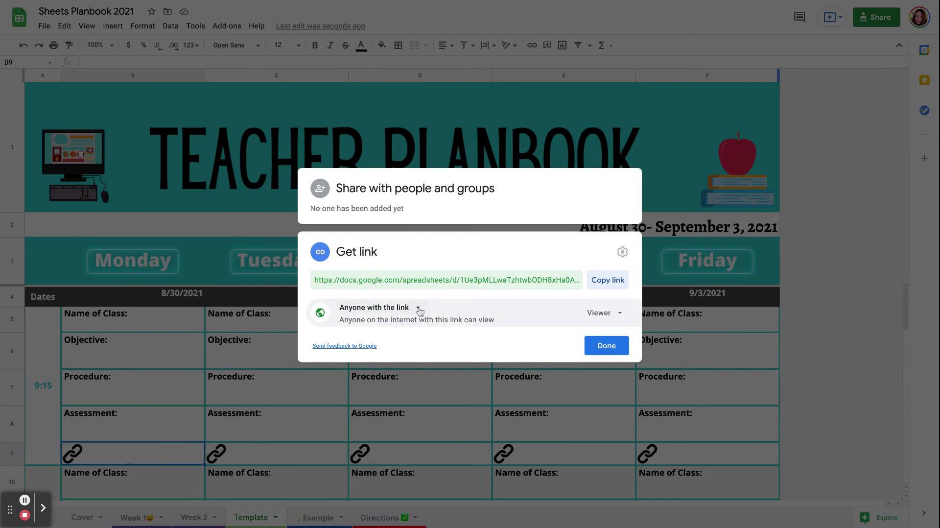
click(598, 346)
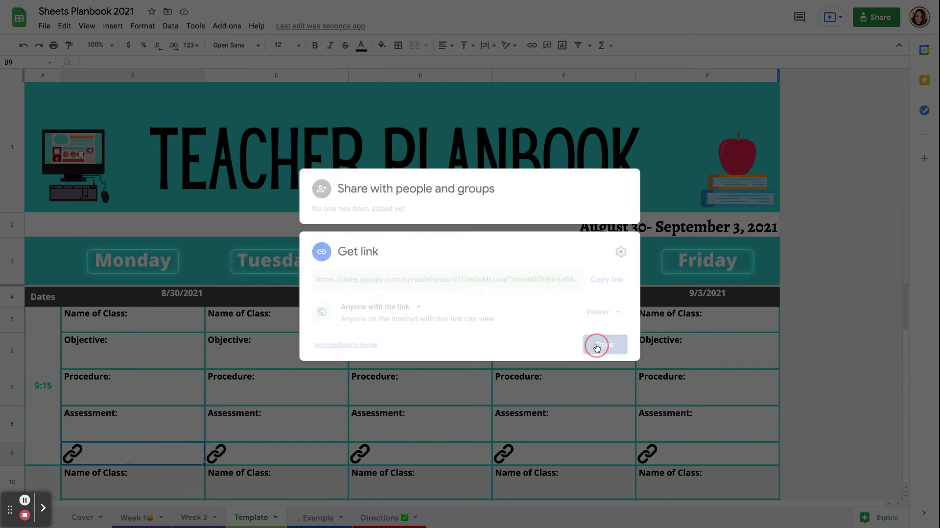
click(275, 517)
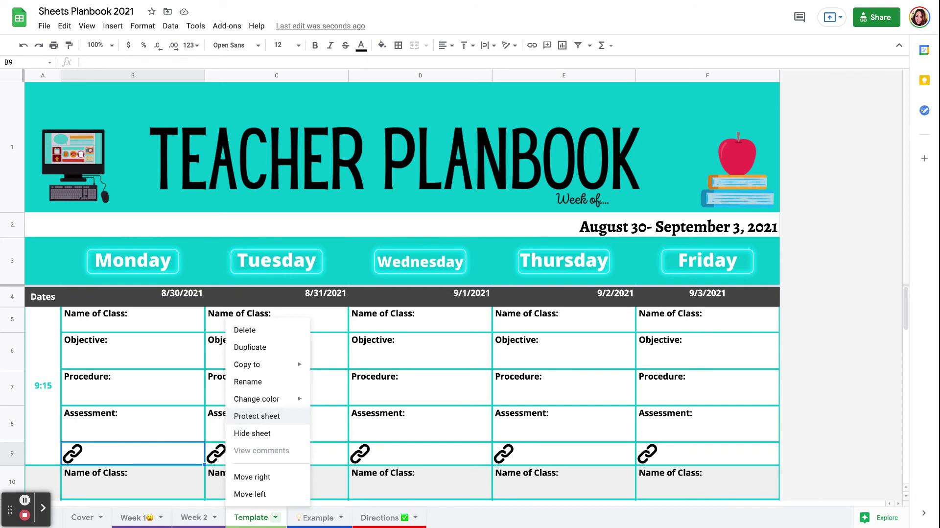
Step: Dismiss the Template tab menu and switch to the Example sheet
click(796, 421)
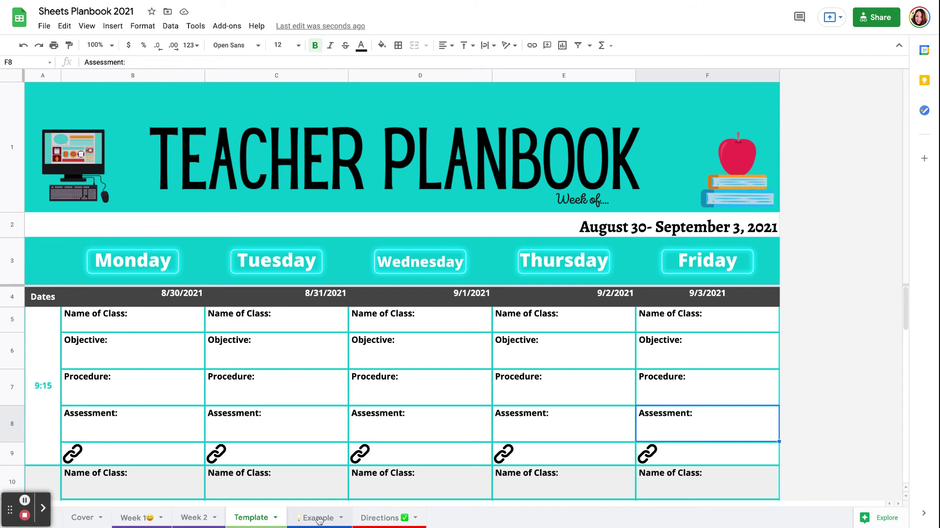
click(313, 518)
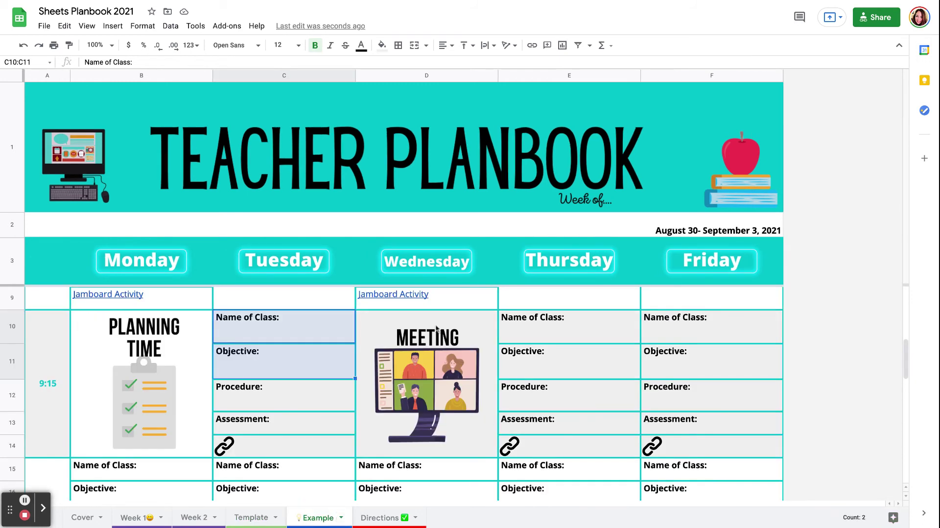
Step: Browse the list of installed add-ons
click(226, 26)
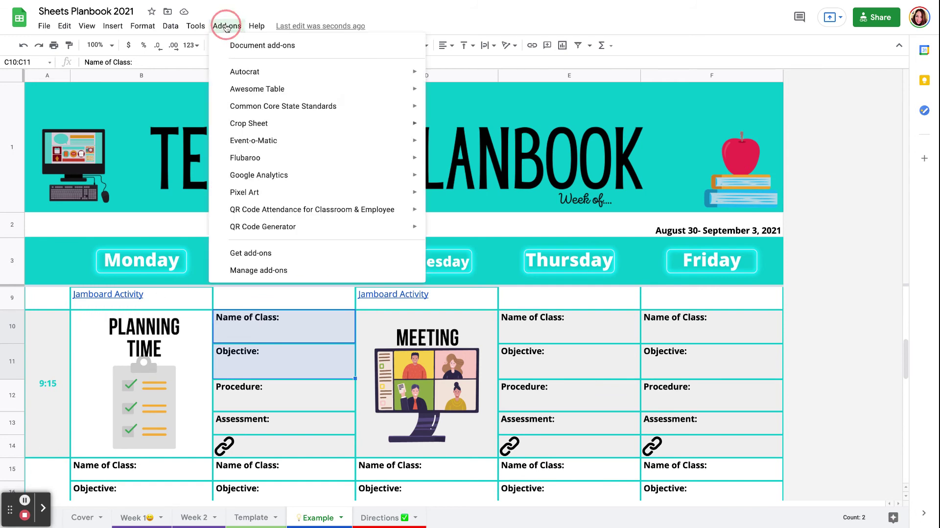
mouse_move(258, 128)
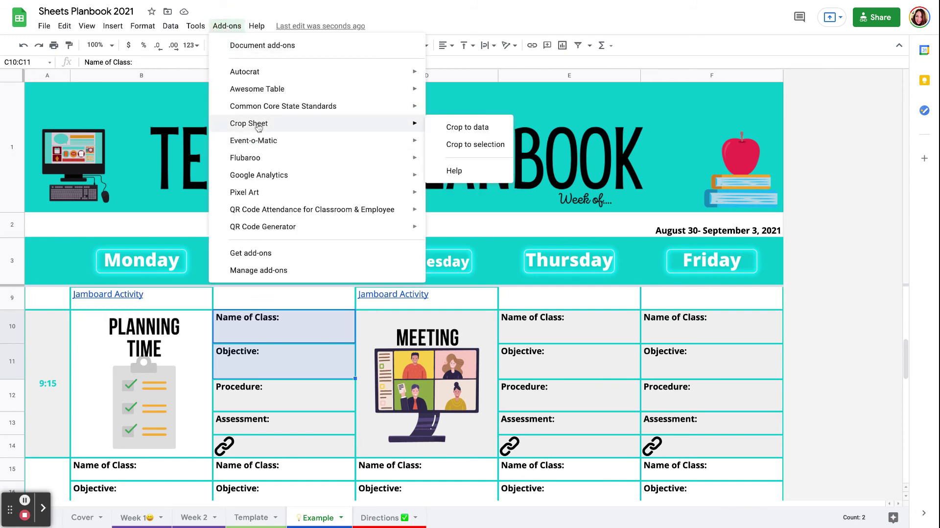
click(259, 329)
Step: Select the 9:15 lesson block A5:F14, crop the sheet to it with Crop Sheet, then undo
drag(46, 302, 688, 429)
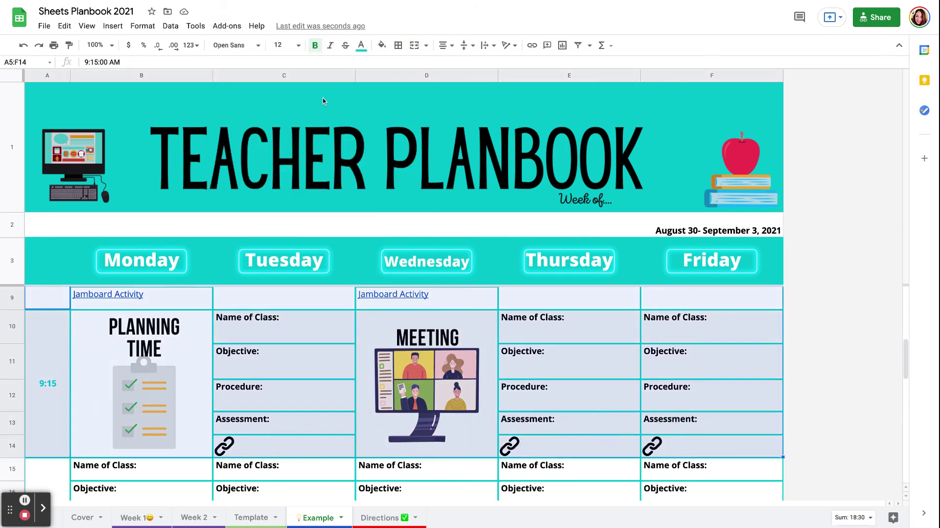
click(228, 27)
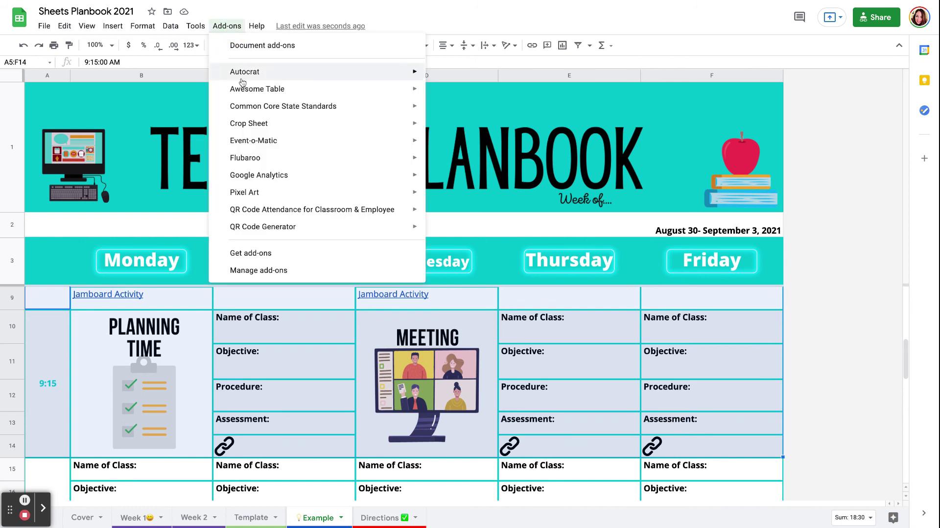
mouse_move(249, 124)
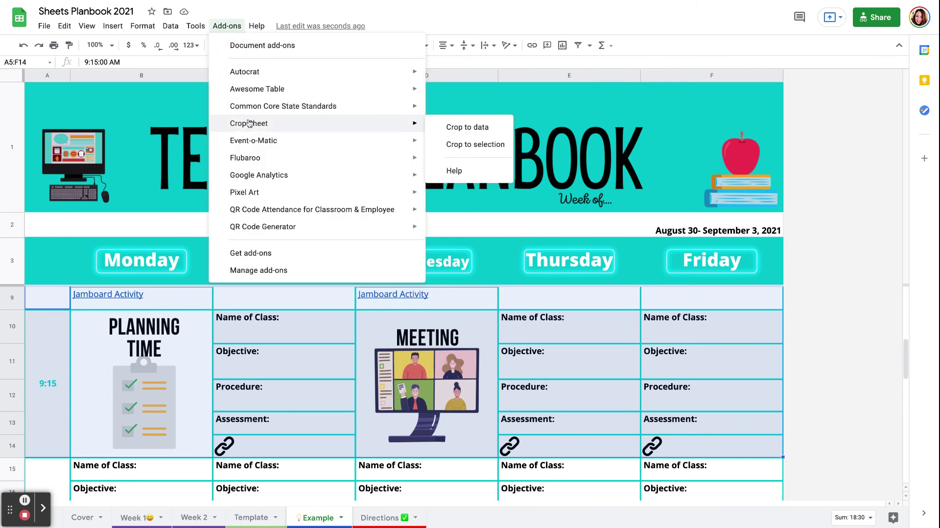
click(463, 145)
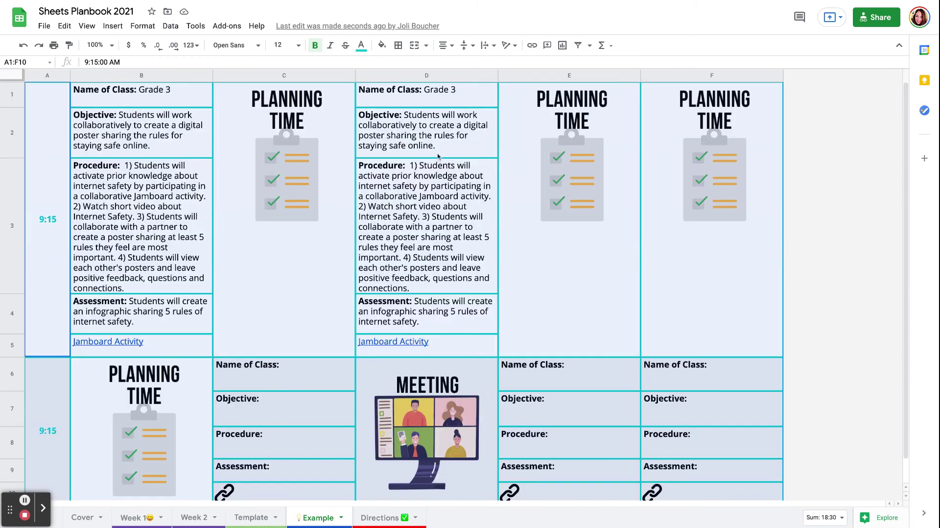
click(23, 47)
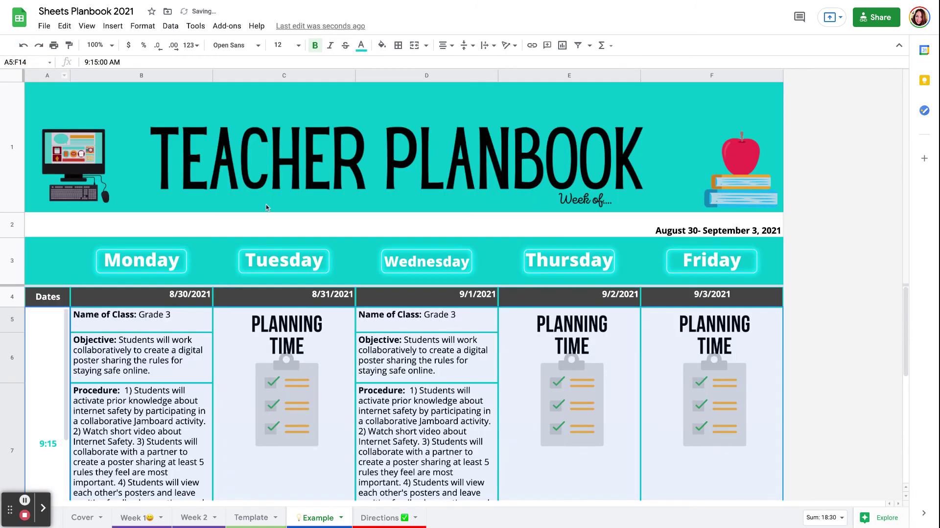